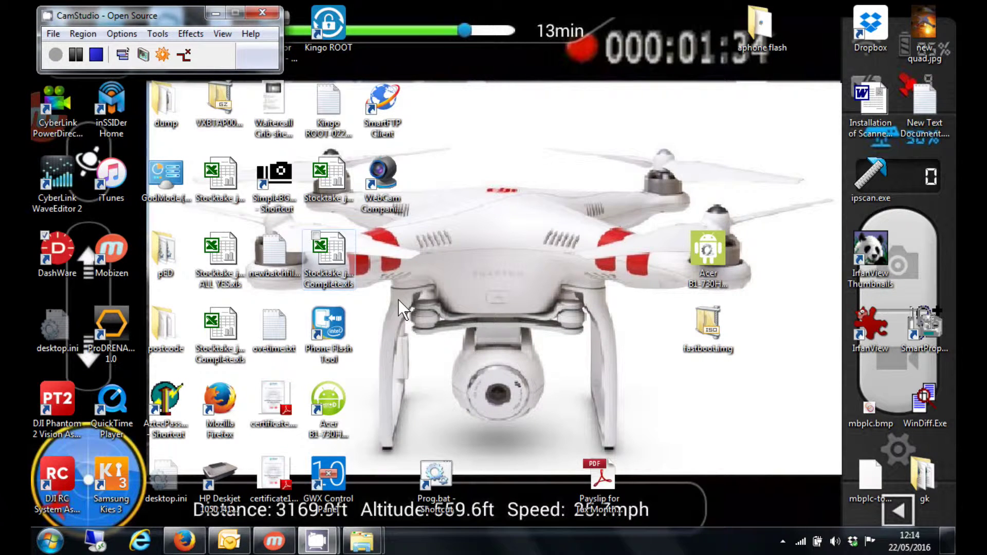
- Select the DashWare shortcut, view its download page, then minimize the browser
click(52, 249)
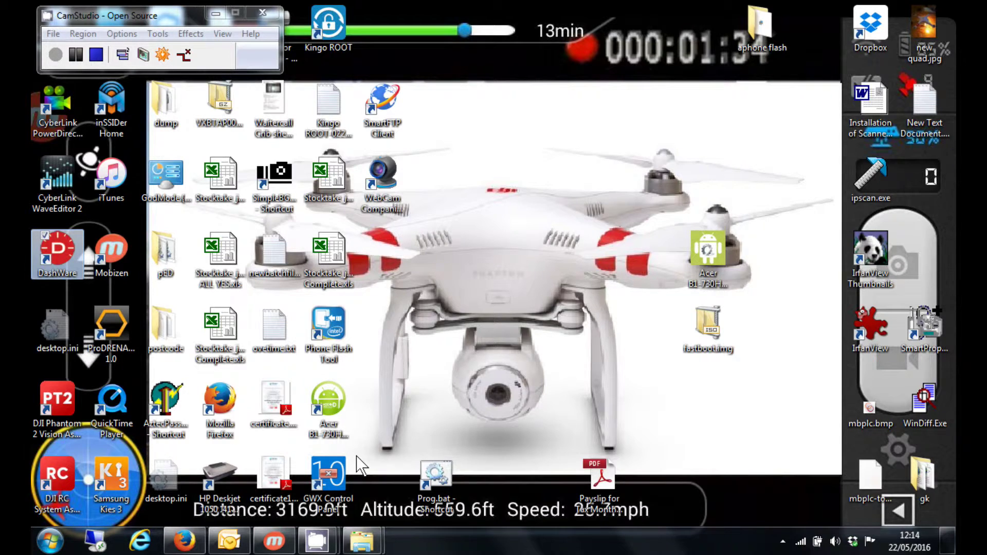
click(192, 544)
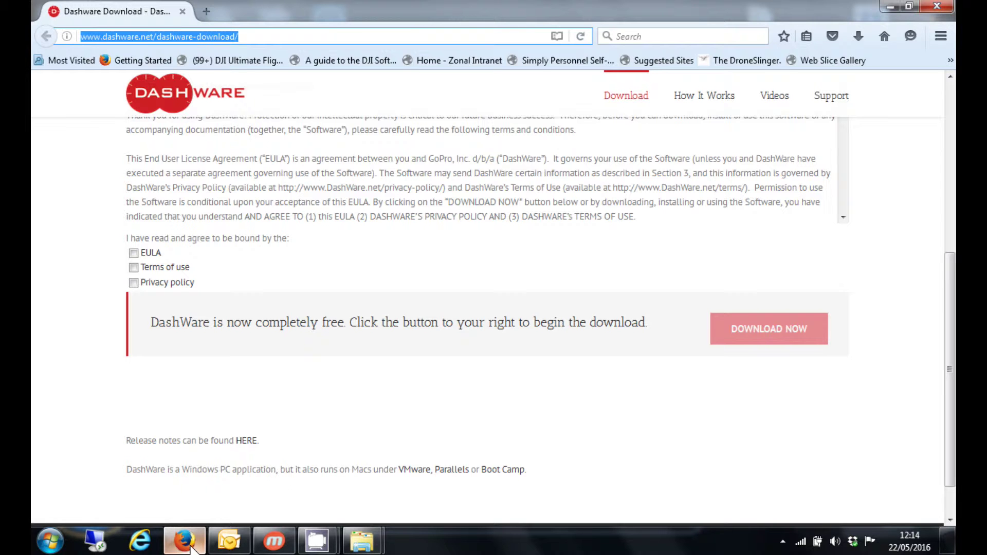
click(895, 7)
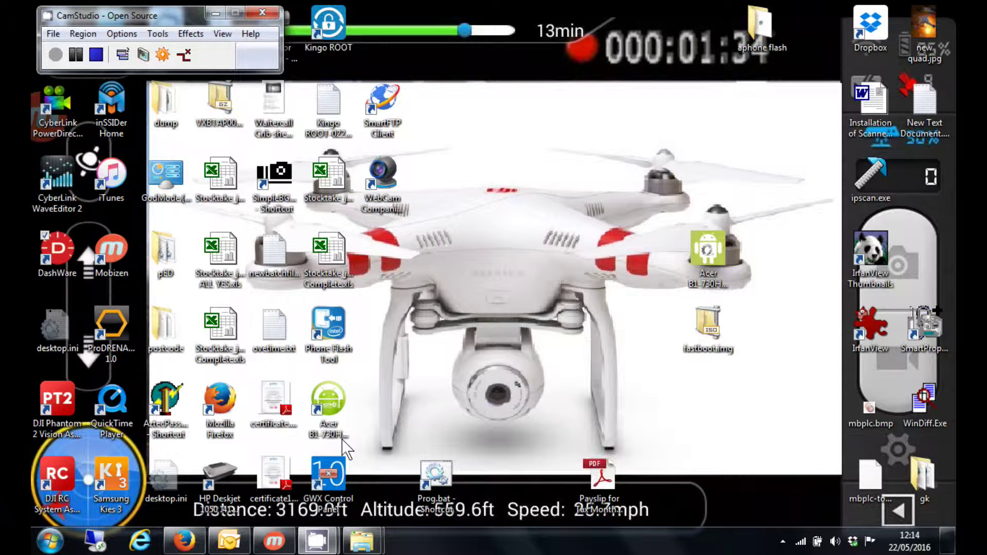
- Browse the B1-730HD tablet to Internal storage > LitchiApp > flightlogs
click(359, 544)
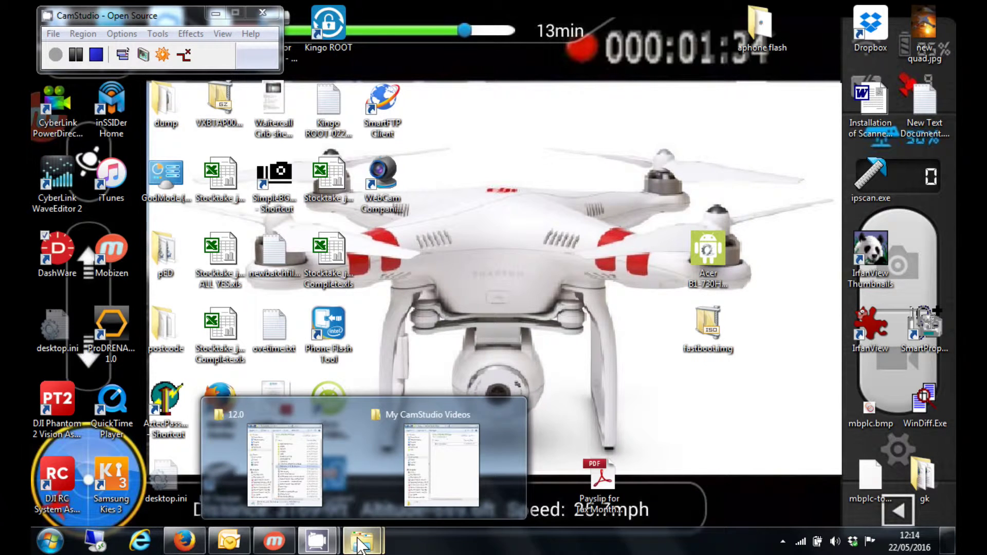
click(325, 467)
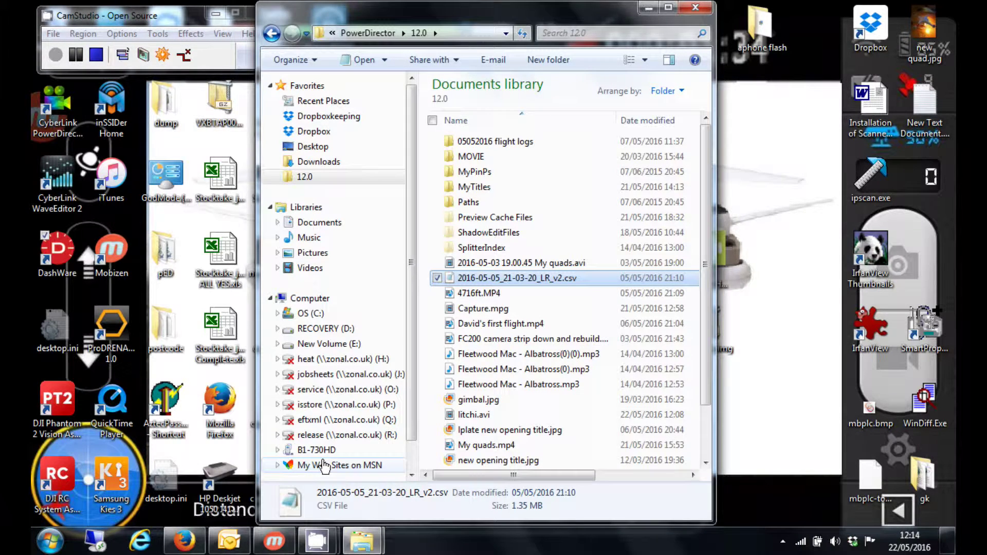
click(326, 454)
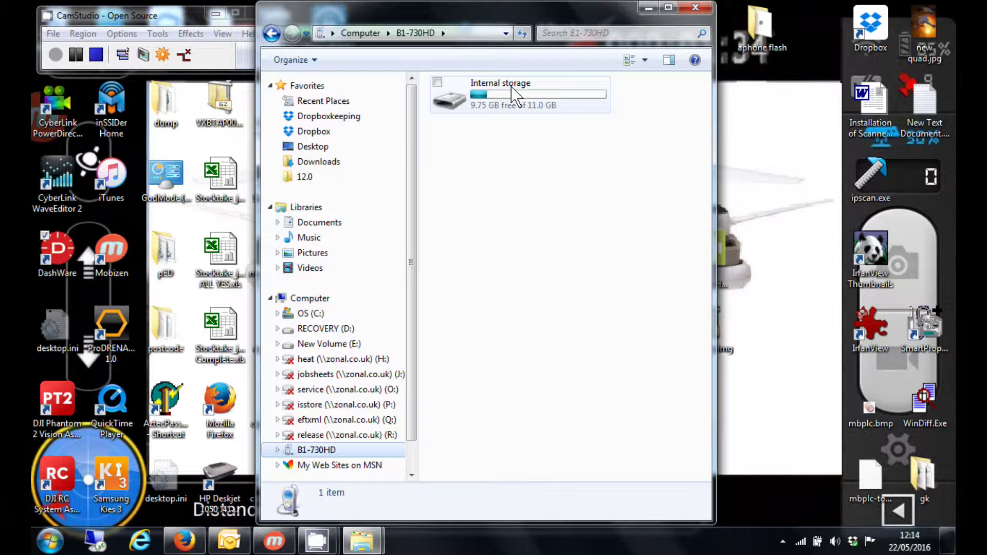
double_click(514, 97)
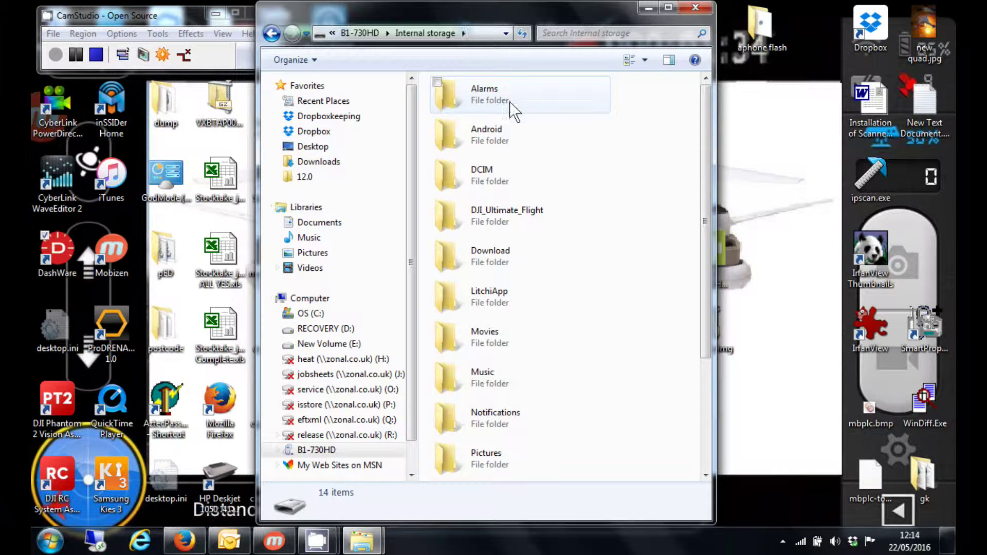
double_click(475, 309)
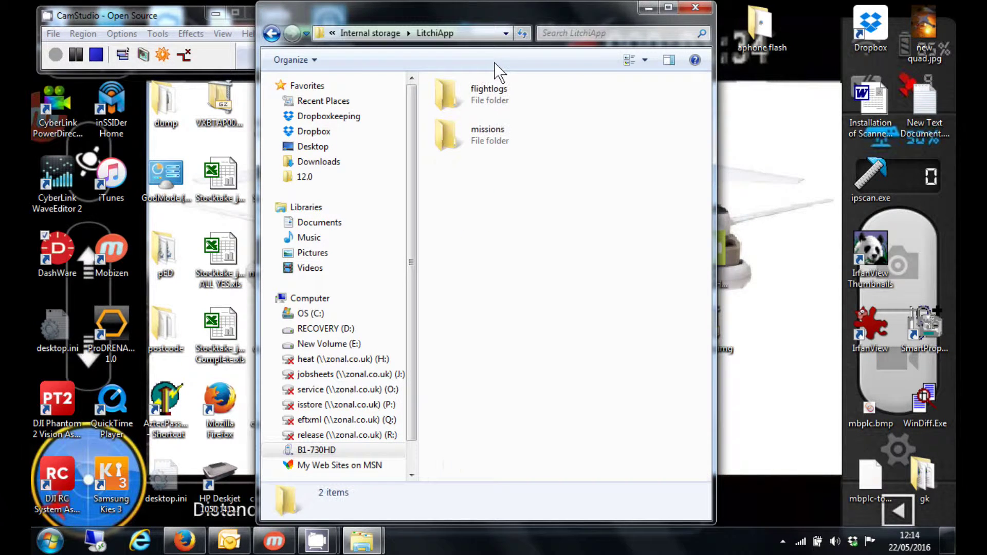
double_click(489, 93)
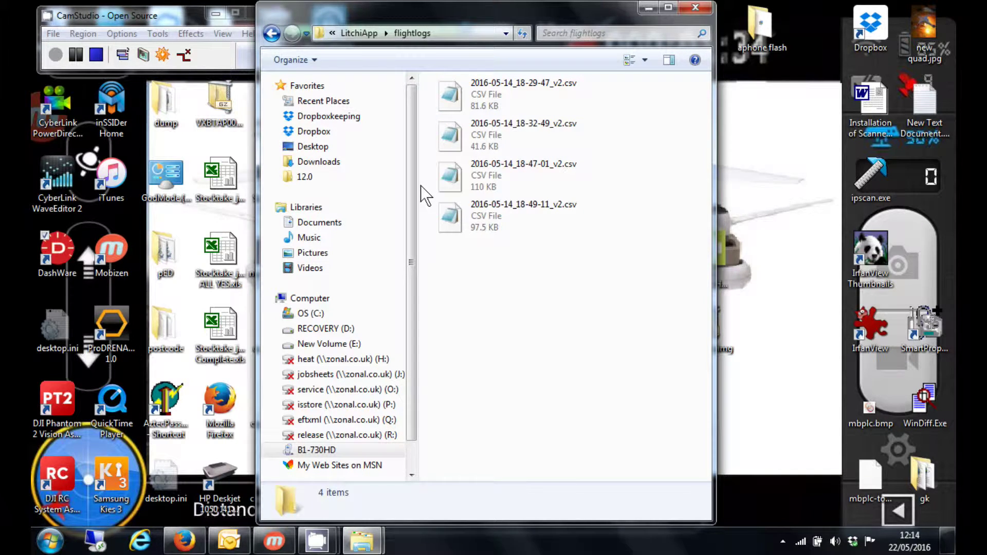
- Open 2016-05-05_21-03-20_LR_v2.csv from the 12.0 folder in Microsoft Excel
click(330, 175)
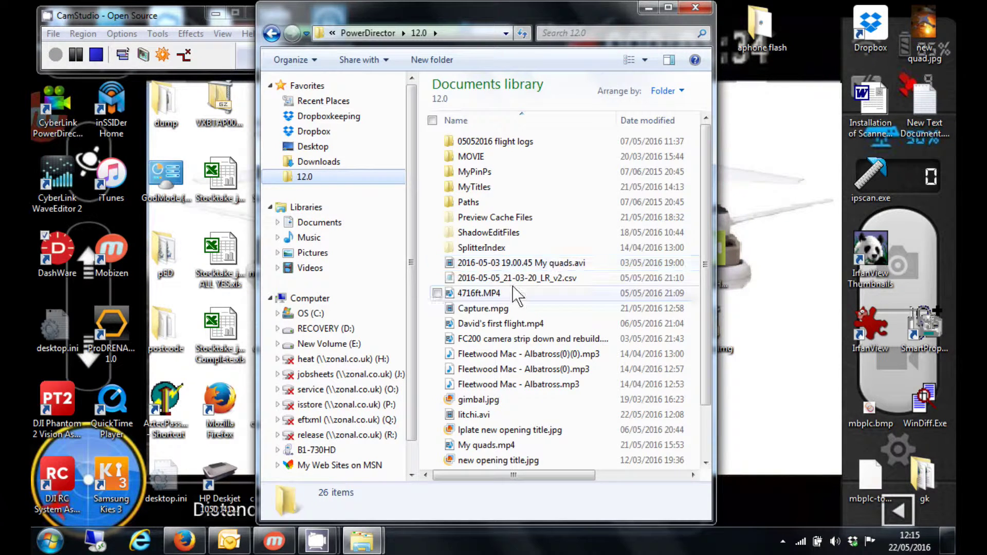
click(500, 279)
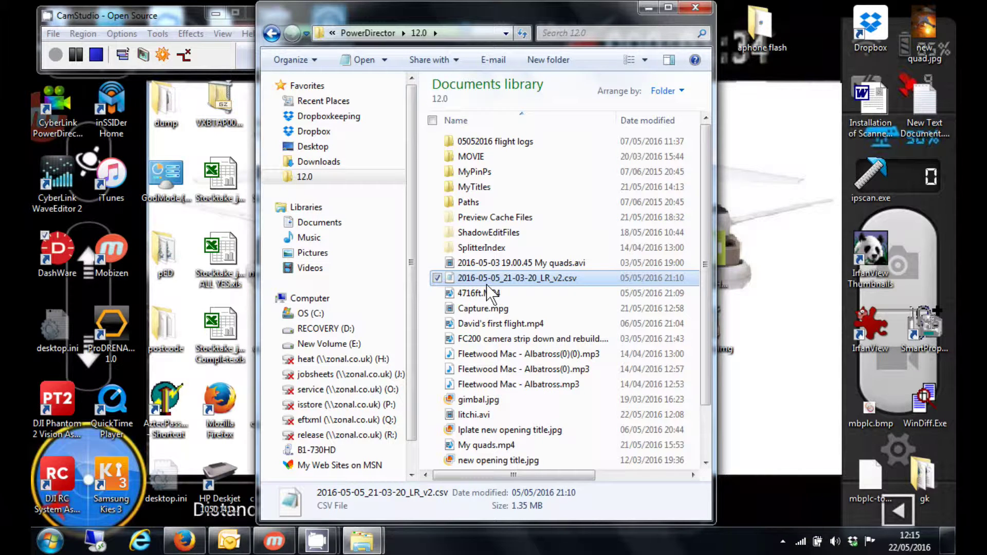
right_click(488, 294)
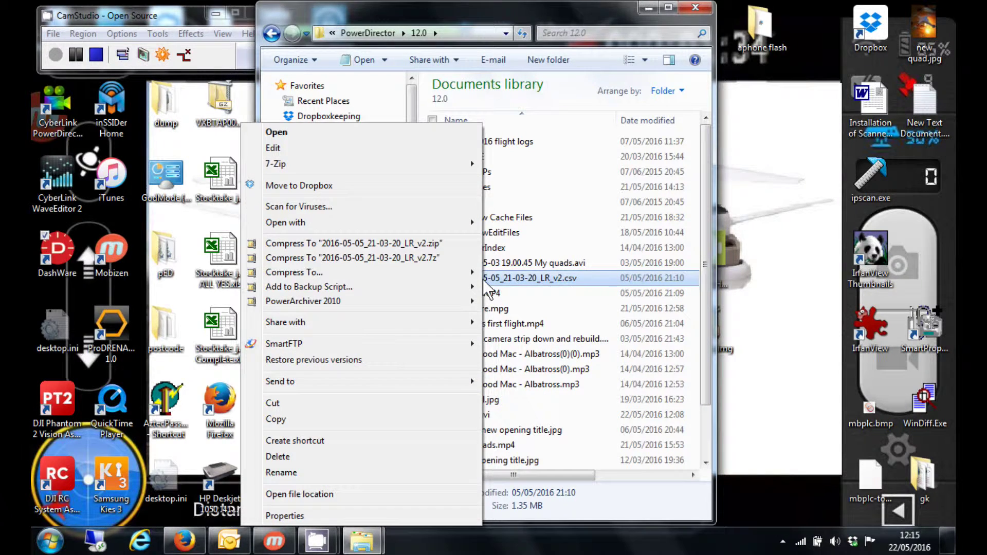
click(328, 224)
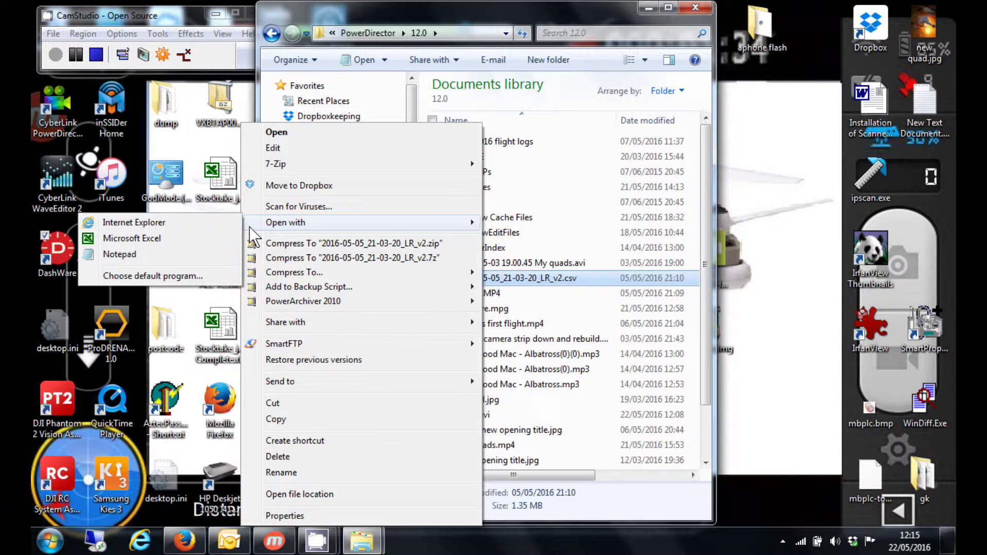
click(203, 239)
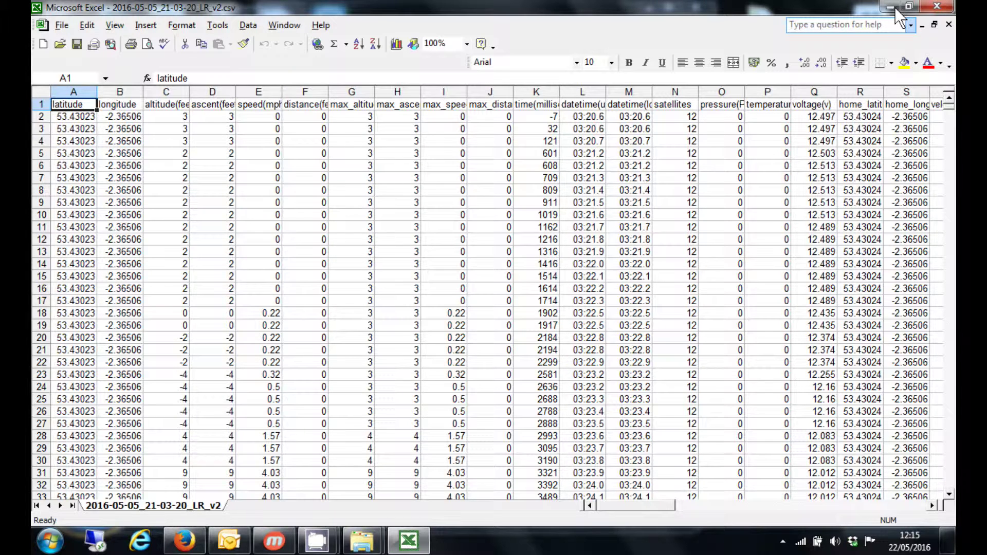
- Close Excel, minimize Explorer, and launch DashWare from its desktop icon
click(951, 13)
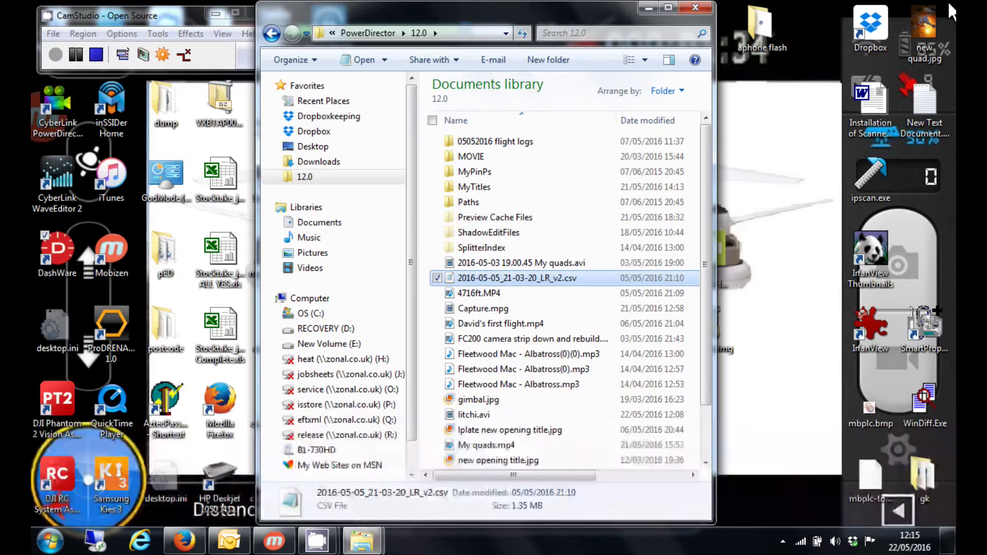
click(652, 8)
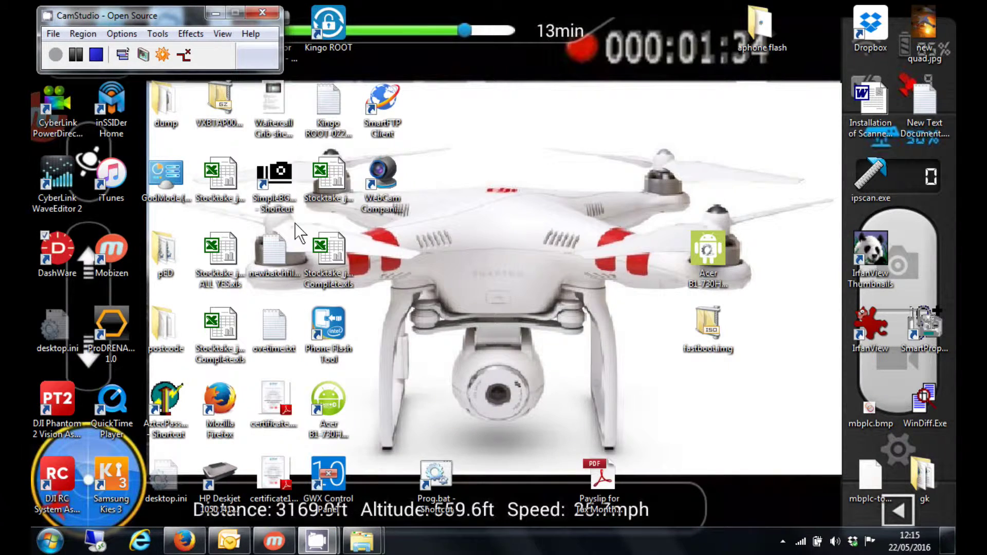
click(60, 263)
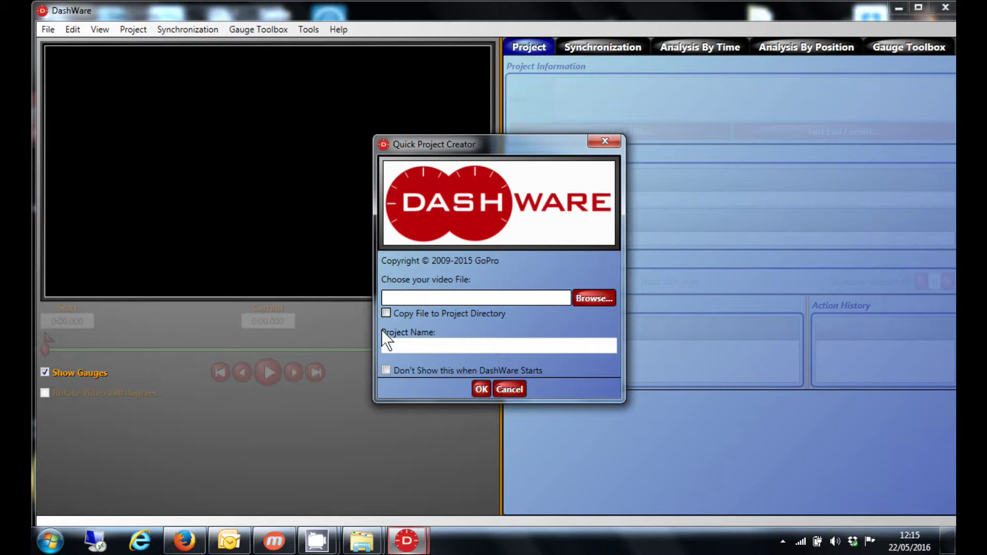
- Create a Quick Project Creator project from the 4716ft.MP4 video
click(578, 300)
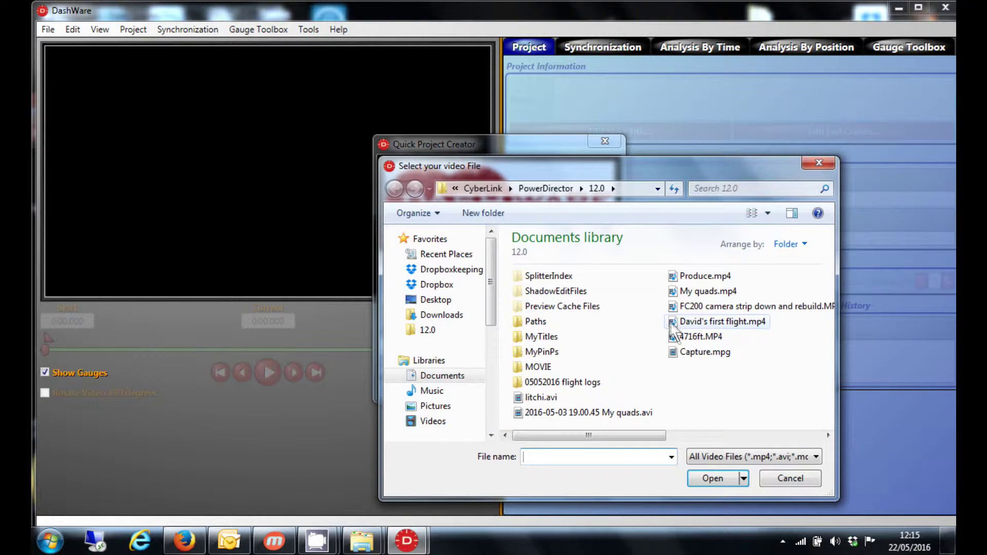
click(675, 337)
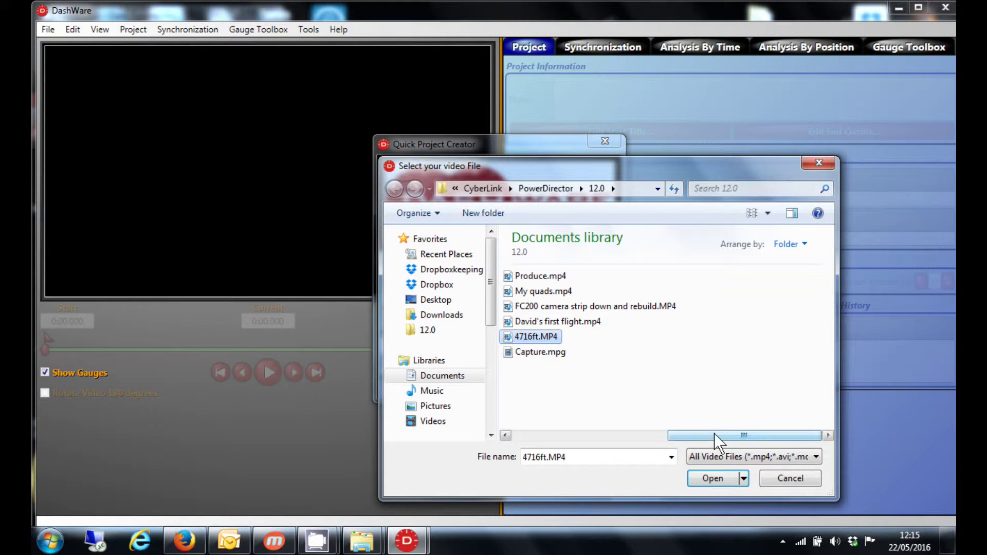
click(705, 481)
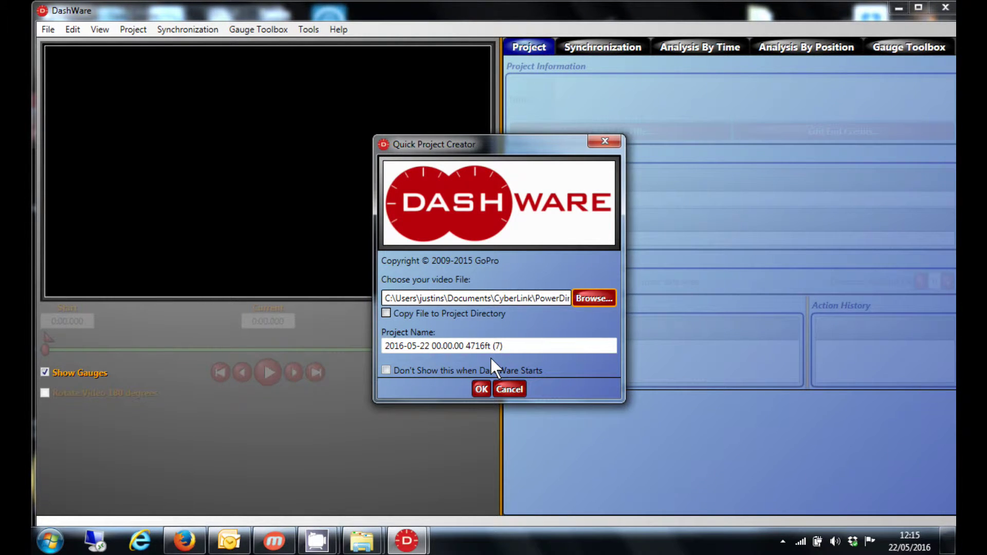
click(483, 389)
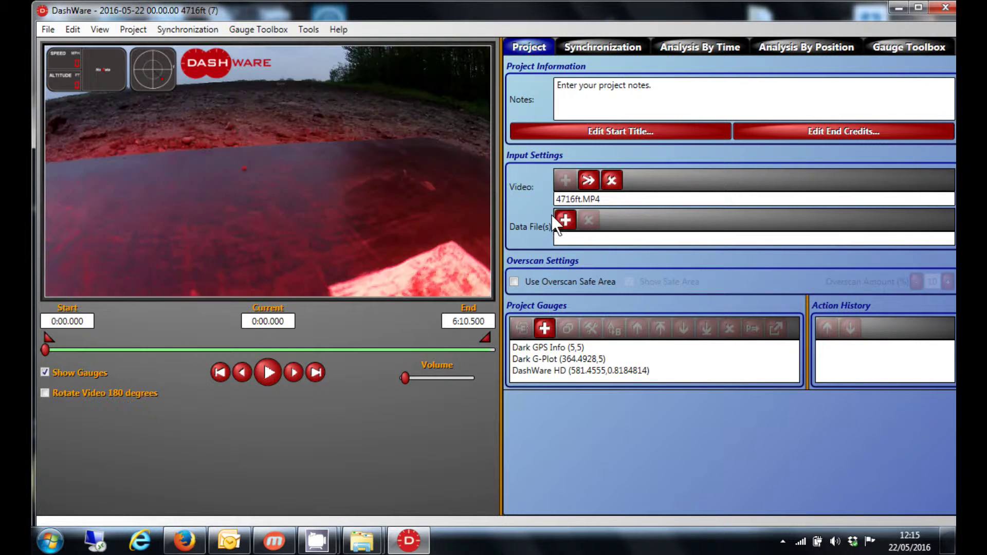
- Add 2016-05-05_21-03-20_LR_v2.csv as a data file using the Vision+ Utility profile
click(565, 221)
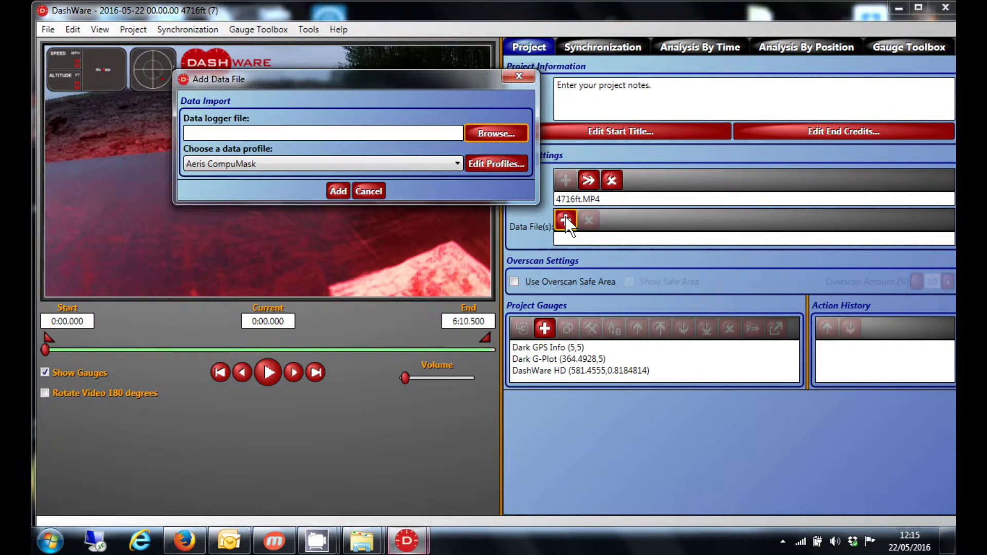
click(498, 136)
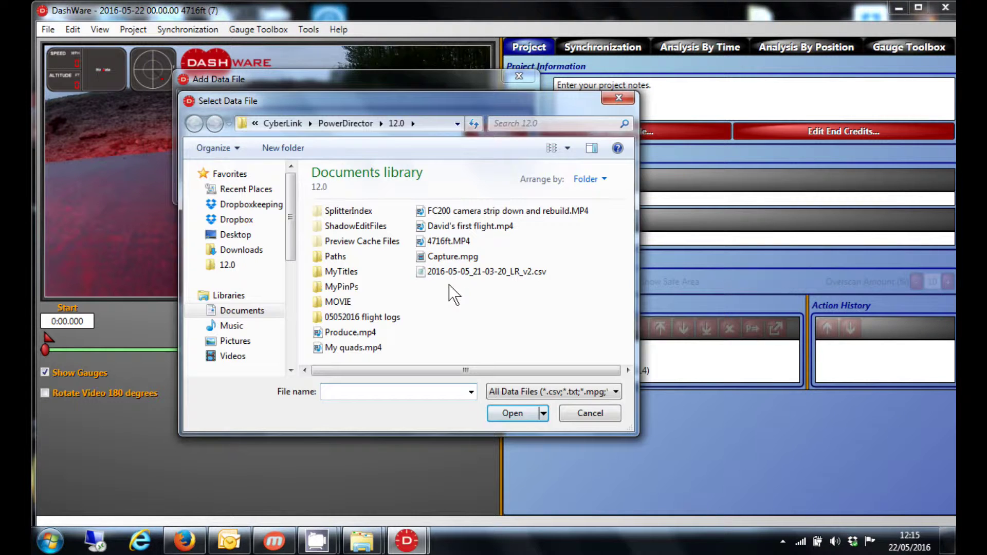
click(455, 273)
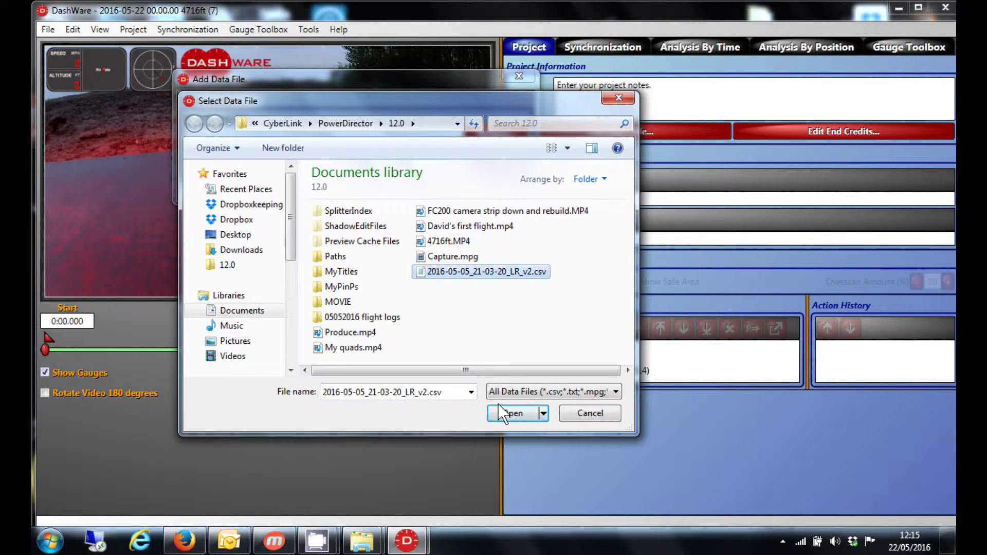
click(509, 414)
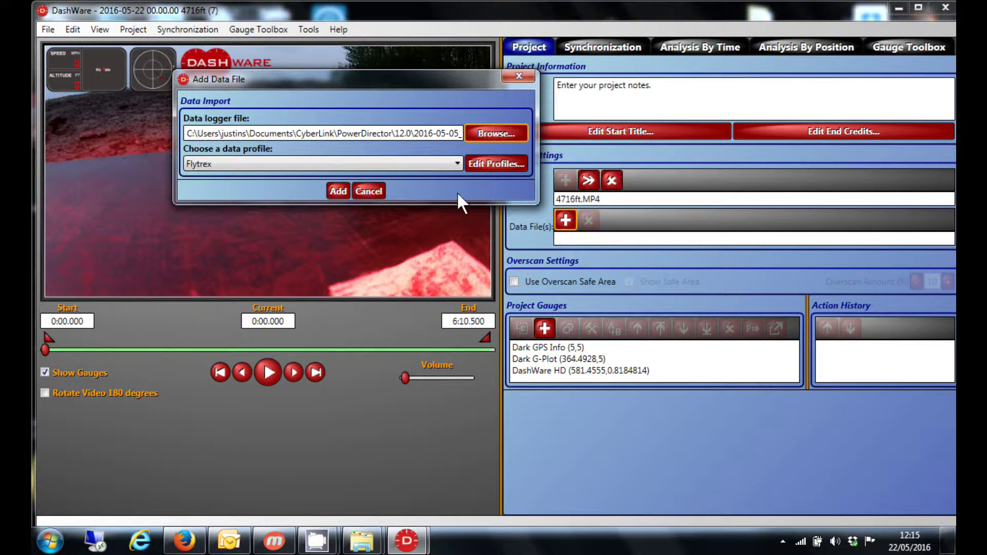
click(455, 160)
drag(456, 243, 456, 327)
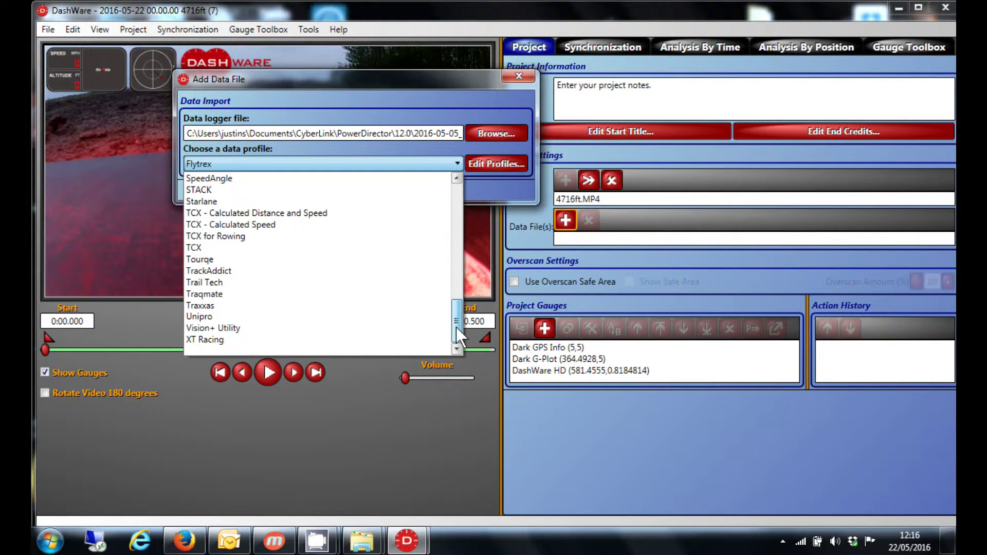
click(414, 330)
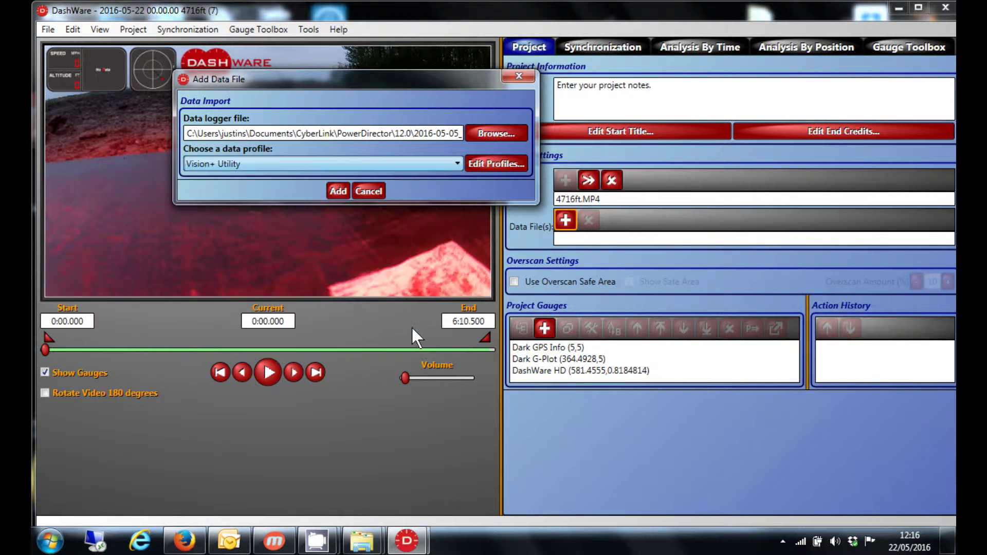
click(339, 194)
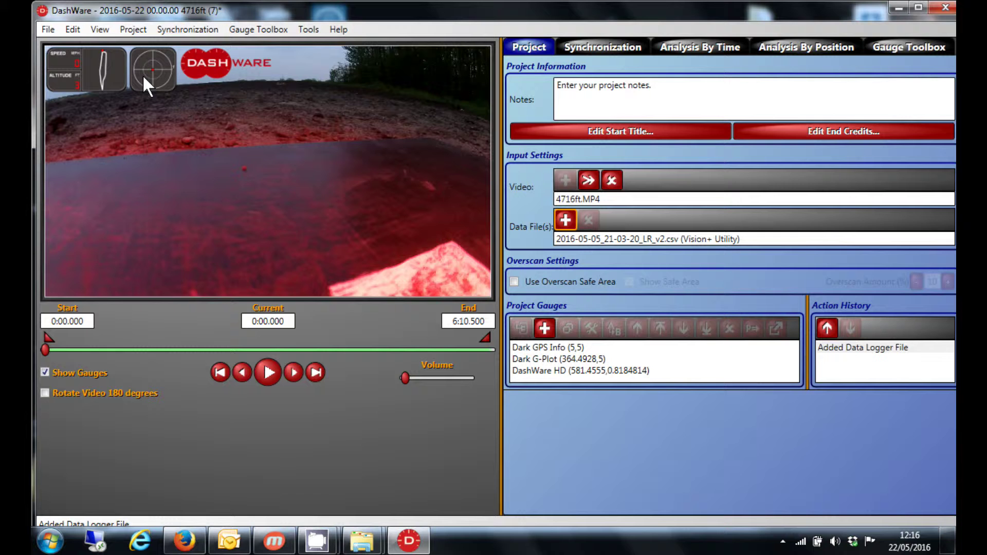
- Select Dark GPS Info through DashWare HD and delete all three gauges
click(515, 348)
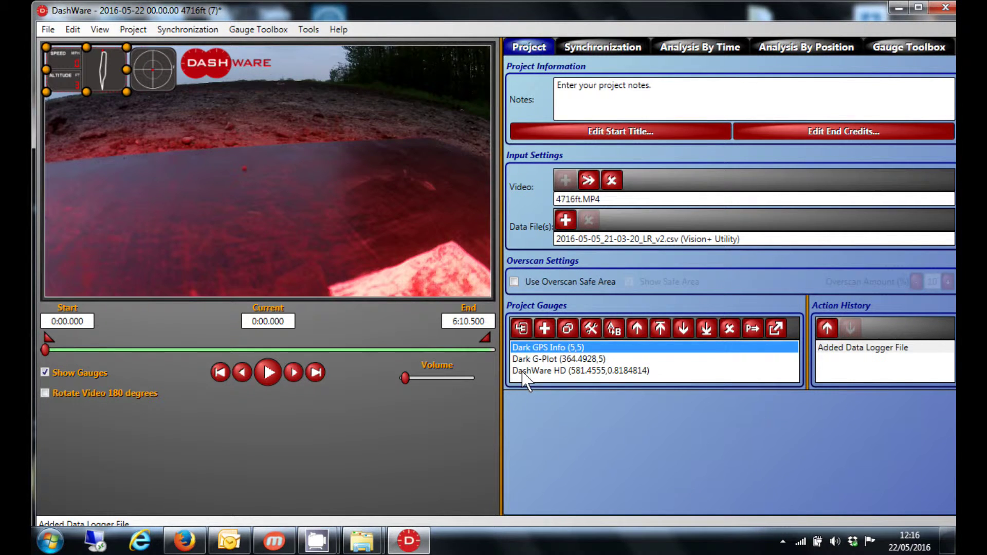
shift+click(522, 371)
click(731, 327)
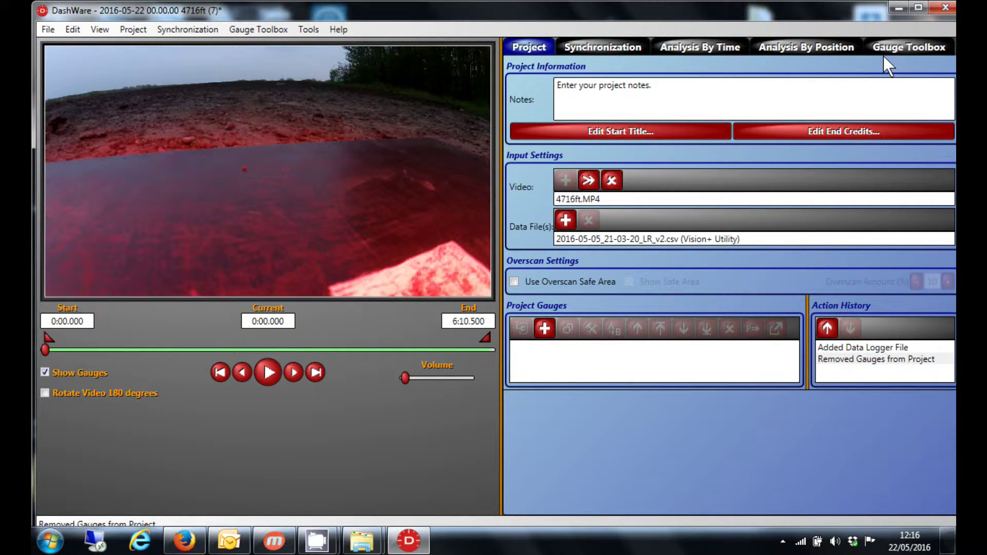
- Drag UAV Data Listing from the Gauge Toolbox onto the video, then enlarge and reposition it
click(895, 48)
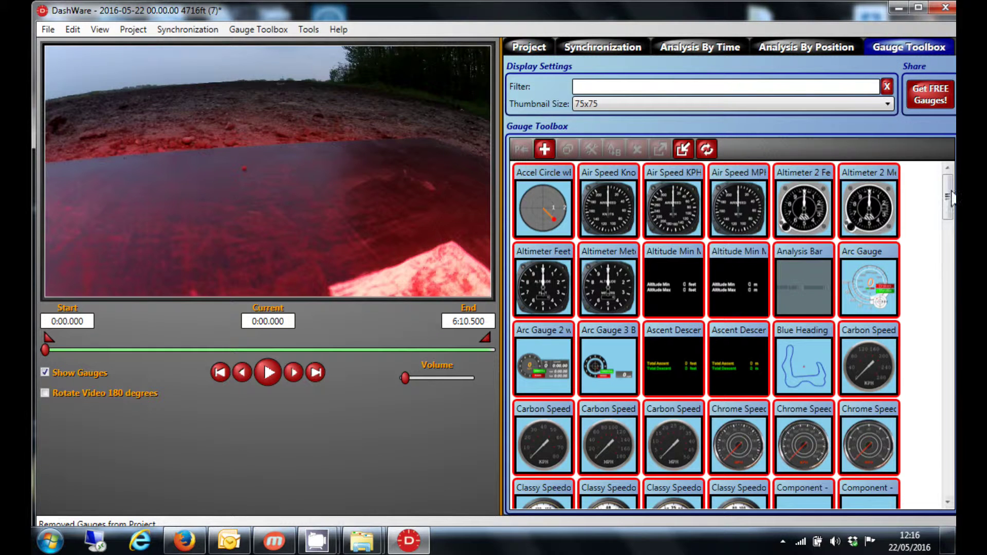
drag(950, 198, 947, 461)
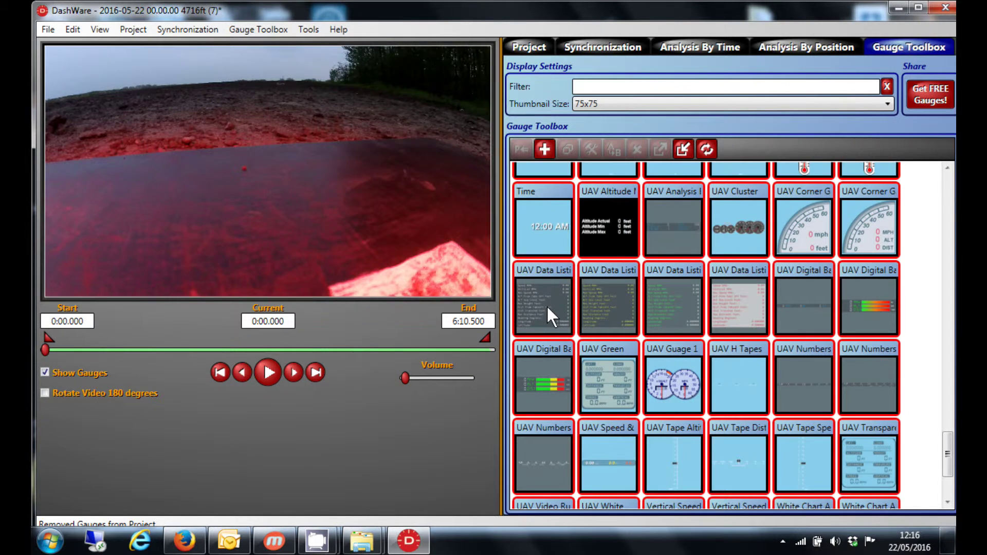
click(547, 305)
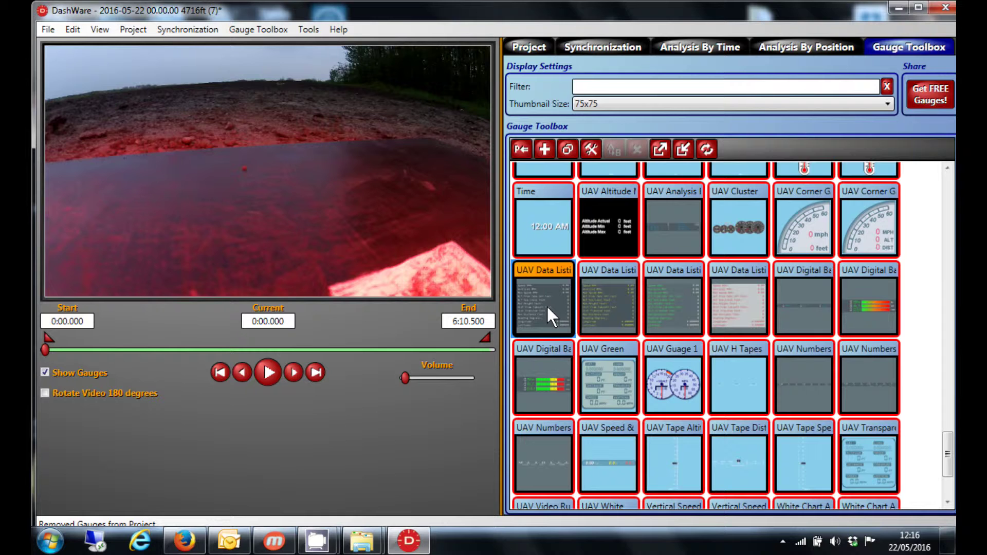
drag(547, 305, 463, 265)
drag(268, 170, 268, 169)
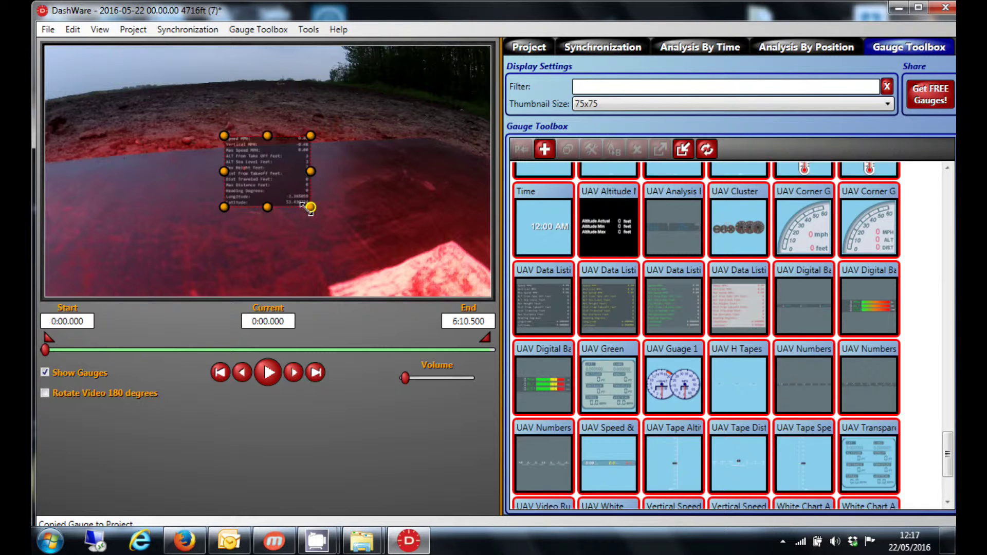
drag(310, 208, 448, 293)
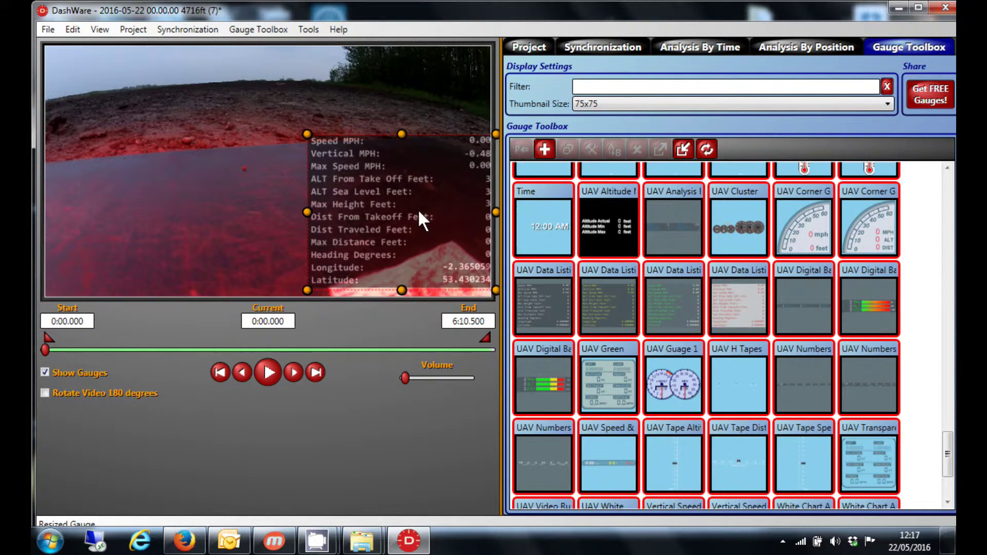
drag(420, 211, 413, 213)
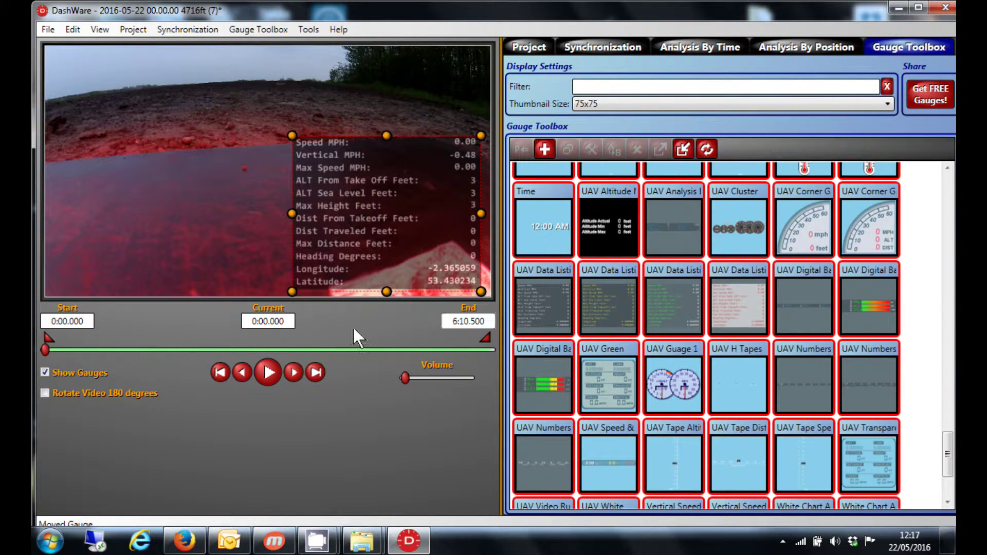
- Play the video, skip ahead to about 2:16, and pause at 2:33
click(267, 373)
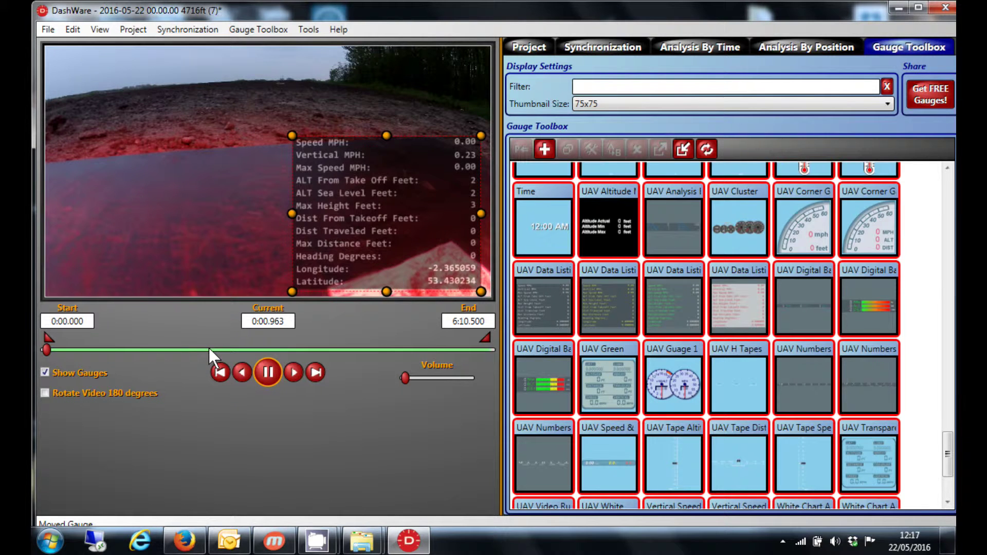
click(208, 349)
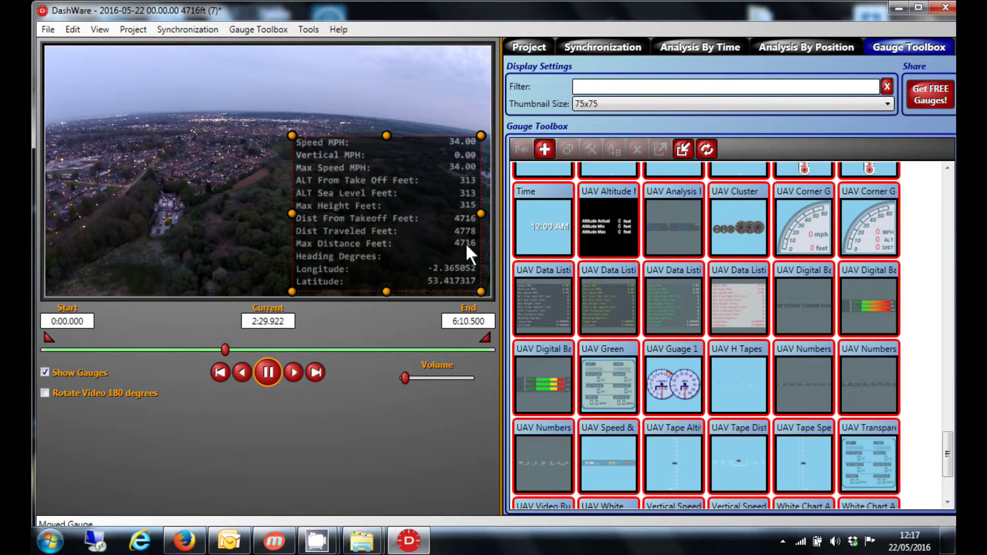
click(268, 369)
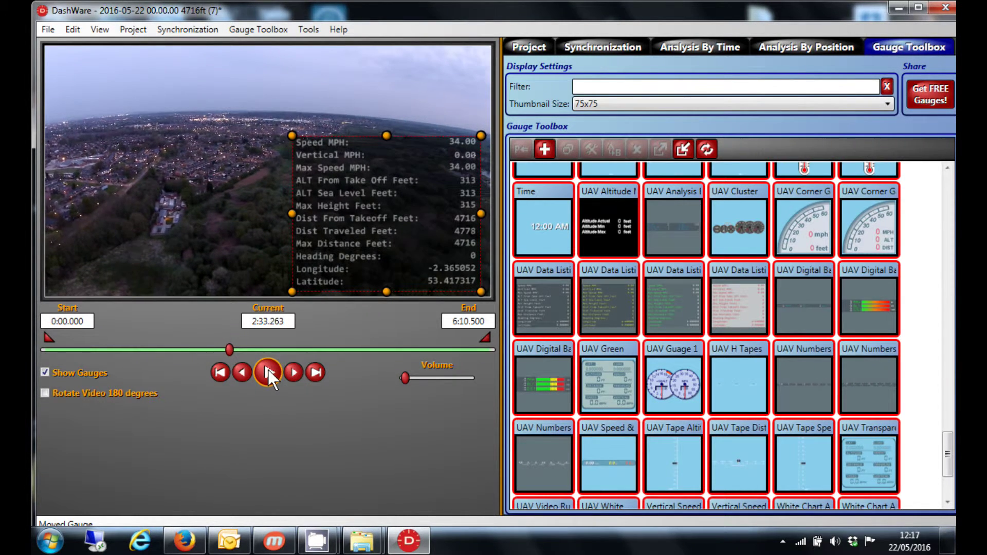
- Open File > Create Video and toggle the Width Auto option off and back on
click(46, 31)
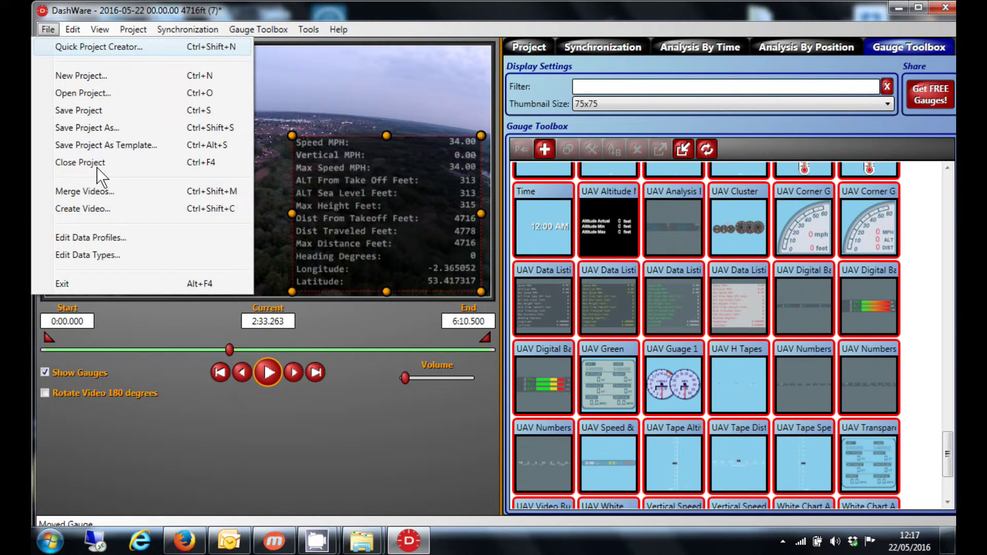
click(104, 206)
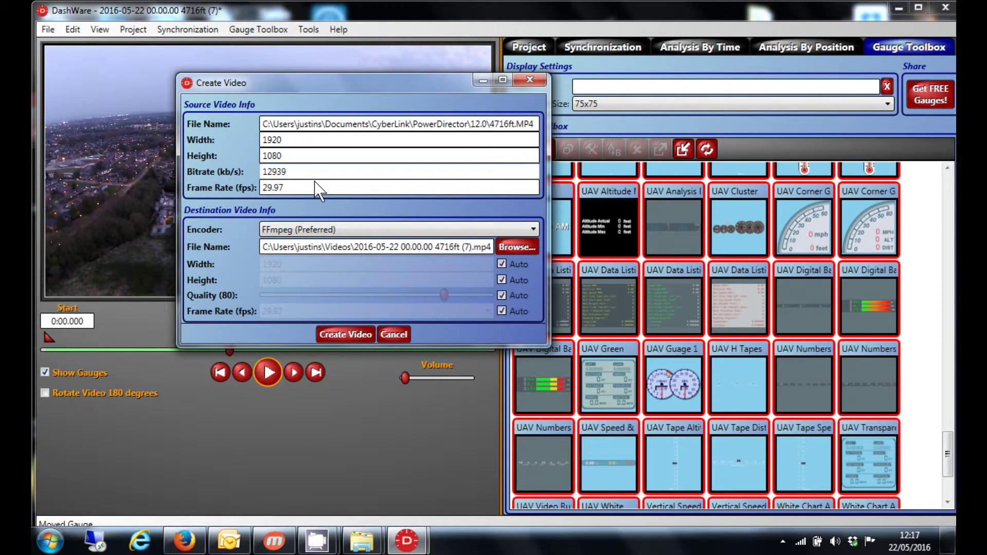
click(501, 265)
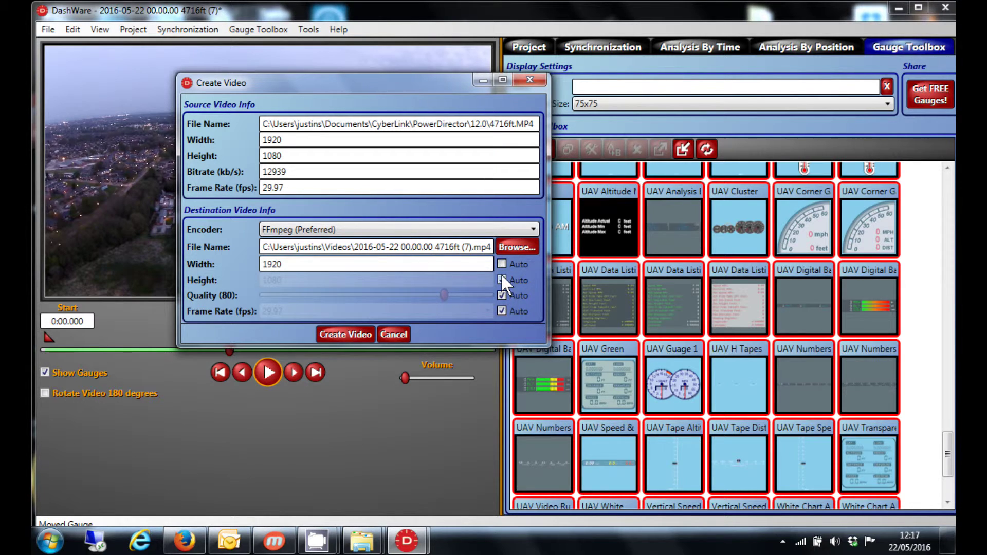
click(502, 264)
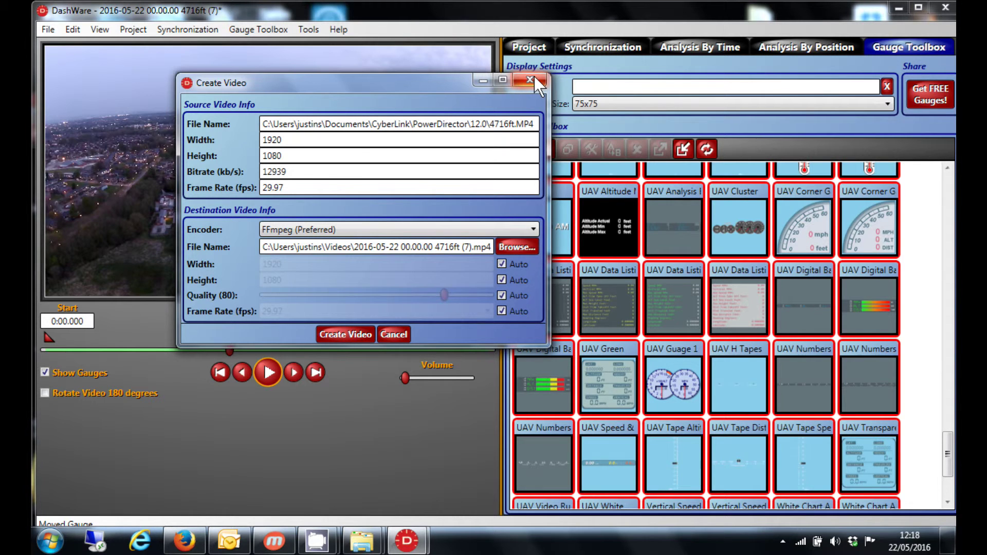
- Close the Create Video dialog without exporting and reopen the File menu
click(530, 81)
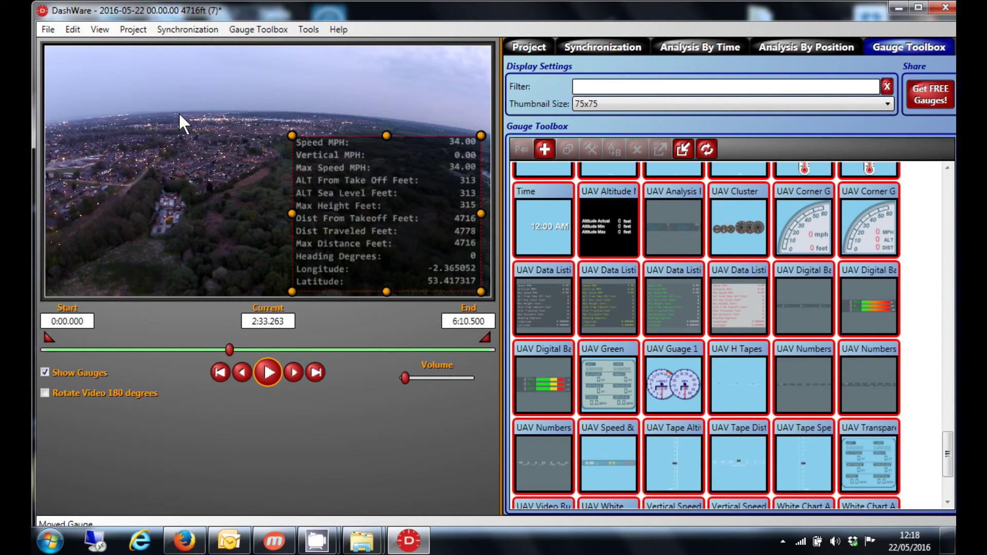
click(47, 30)
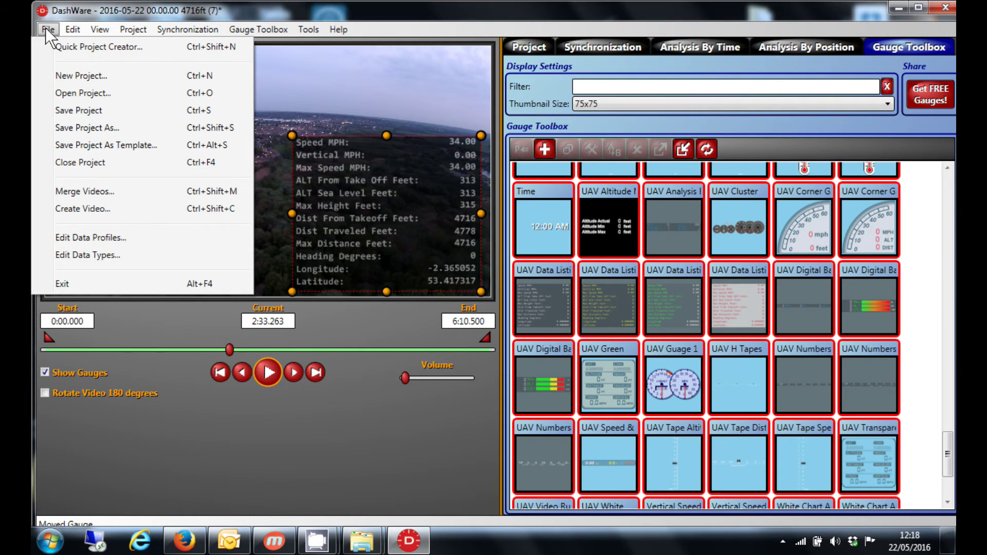